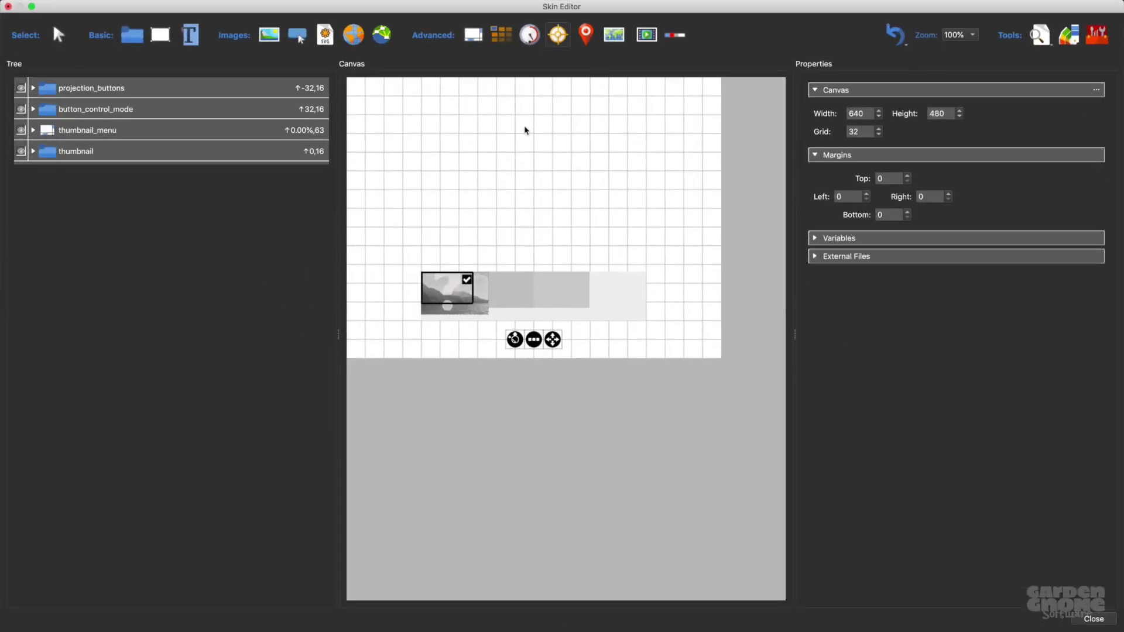
- Add a hotspot template with a custom image element to the skin and expand its External Image settings
left_click(375, 103)
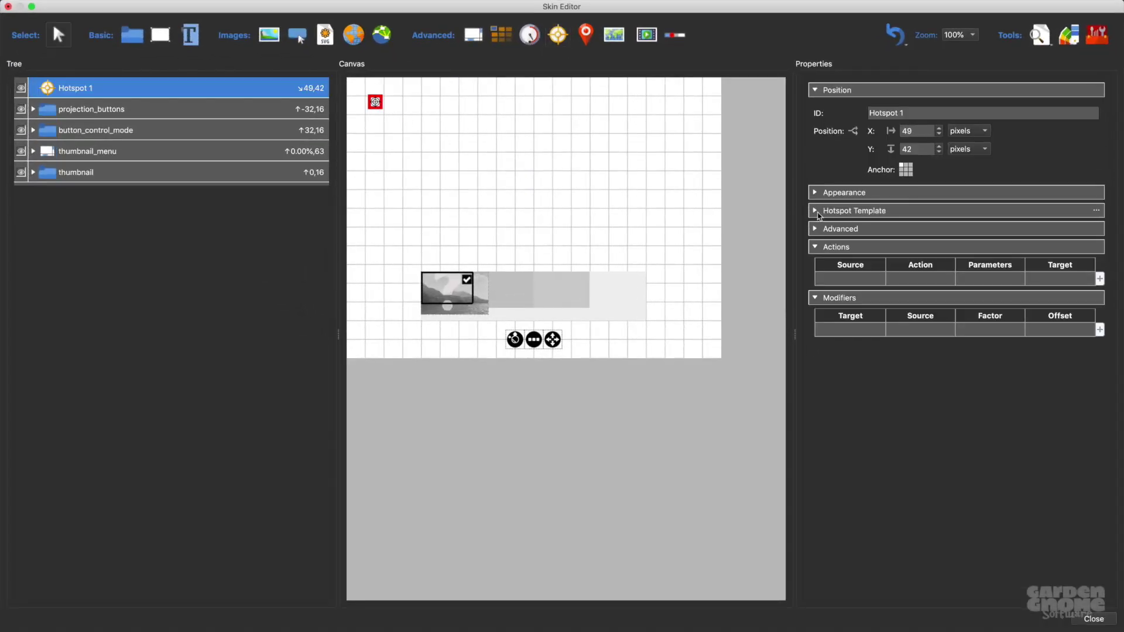
left_click(821, 212)
left_click(939, 271)
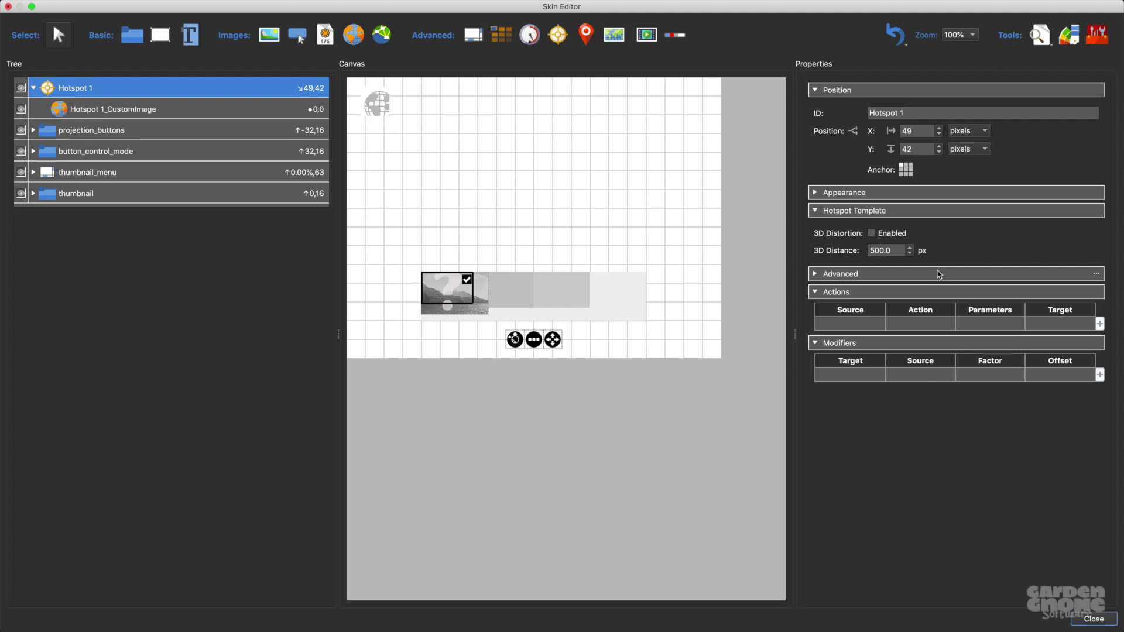
left_click(114, 111)
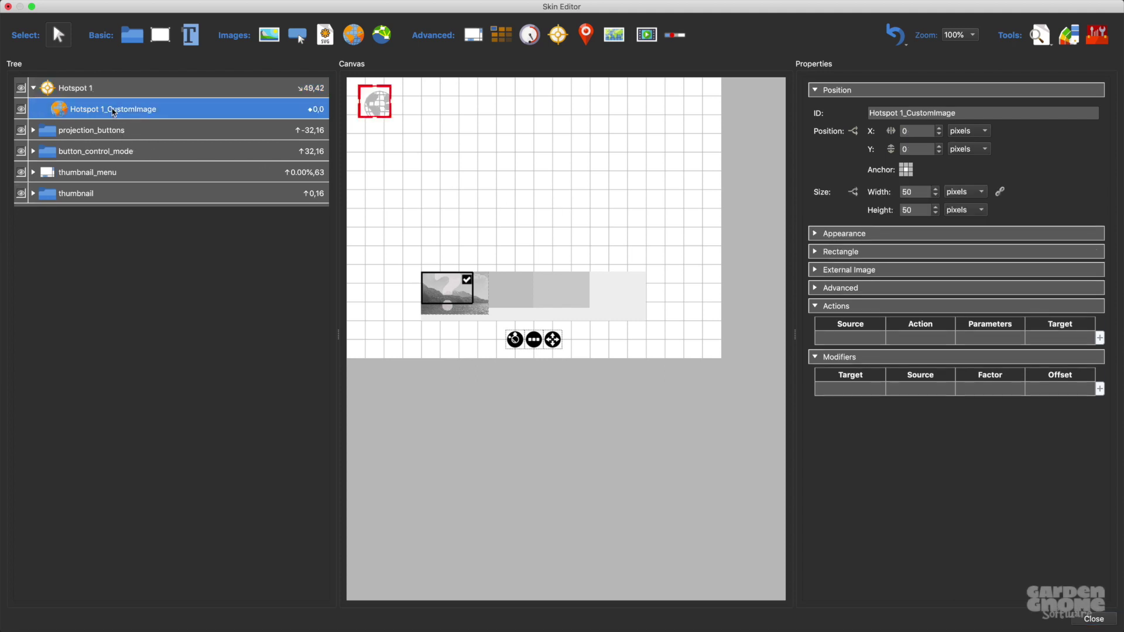
left_click(858, 270)
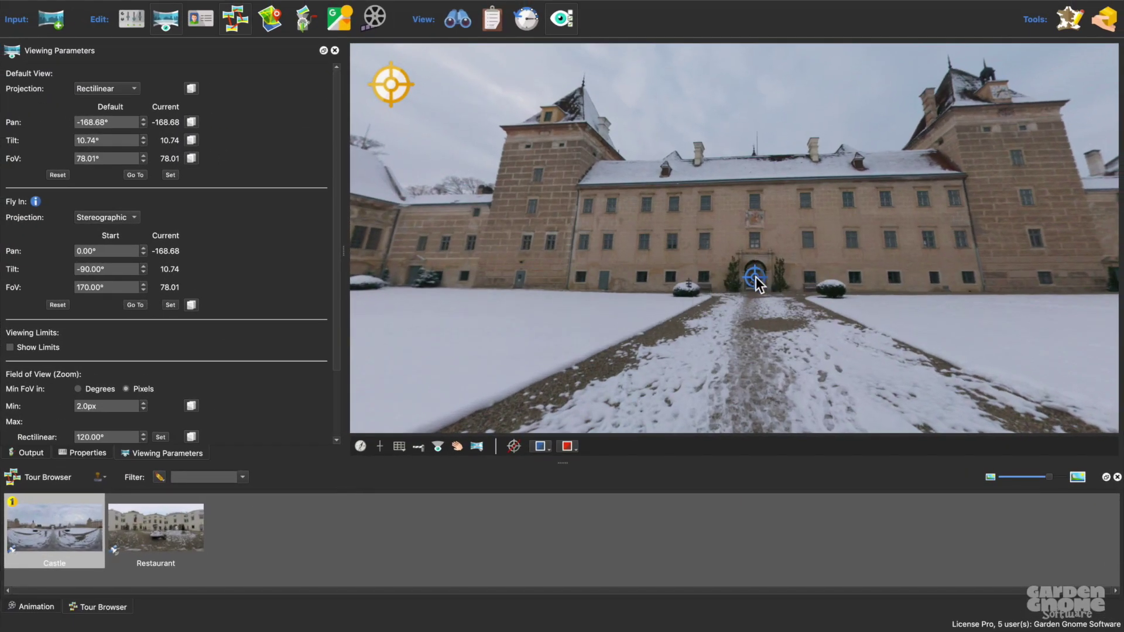
- Test the door hotspot by jumping to the Restaurant panorama and back to the Castle
mouse_move(757, 278)
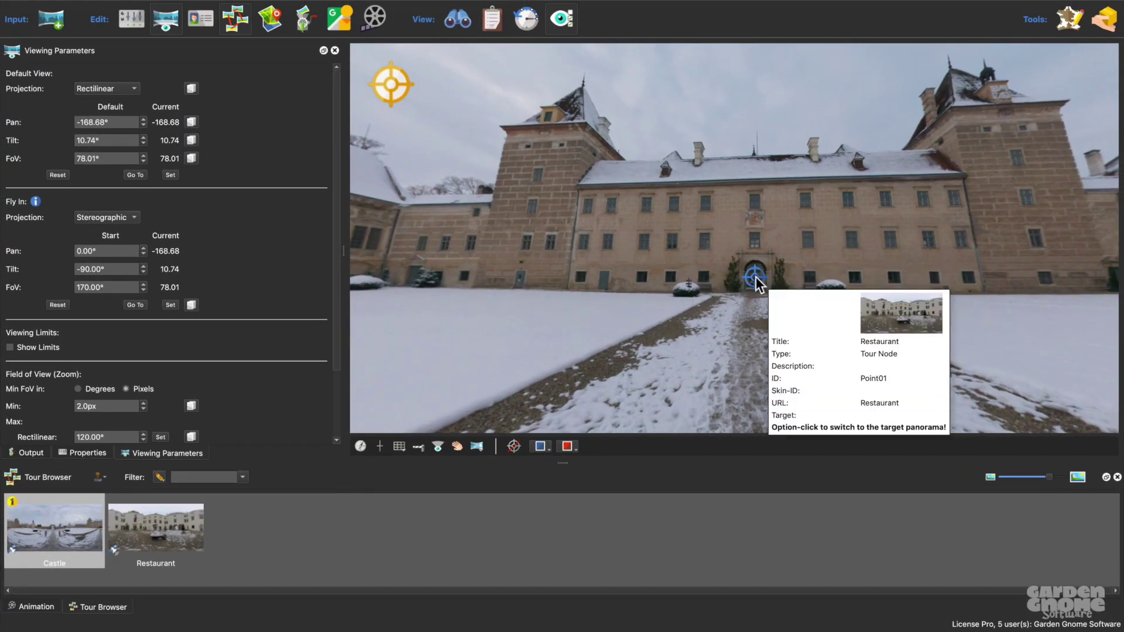
left_click(756, 276, "alt")
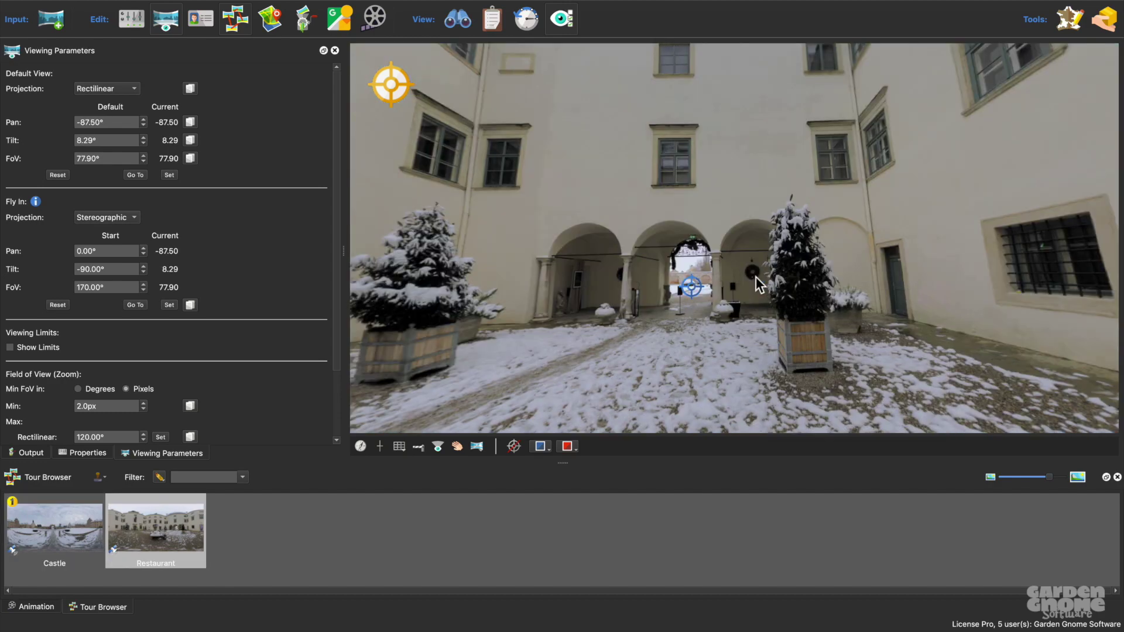
left_click(689, 287, "alt")
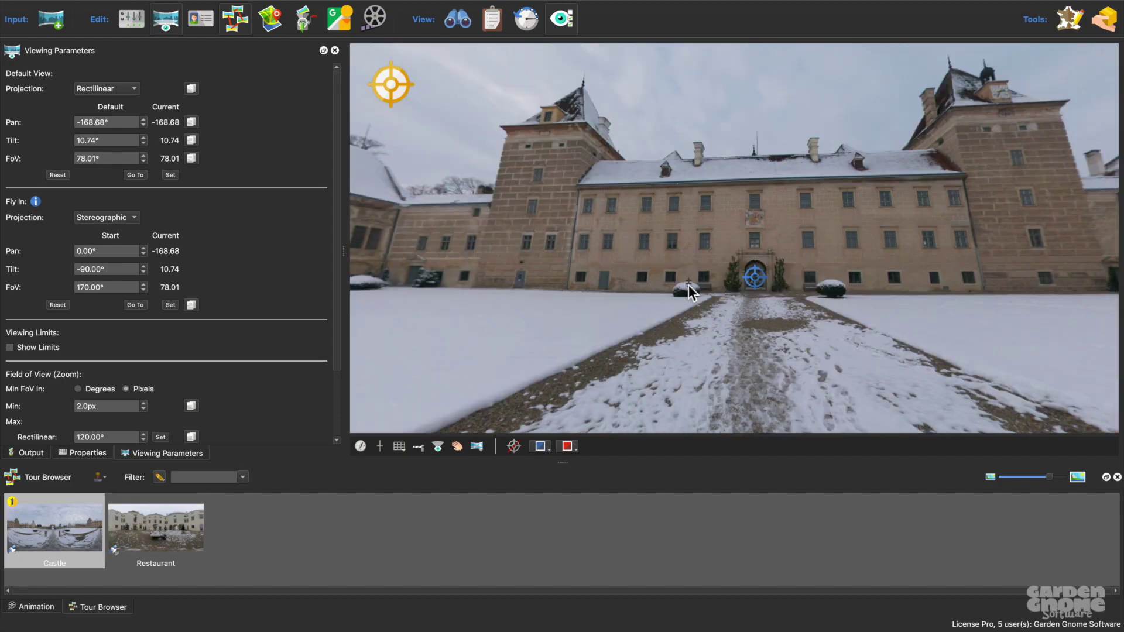
- Add an HTML5 output to the project and generate the tour preview
left_click(31, 453)
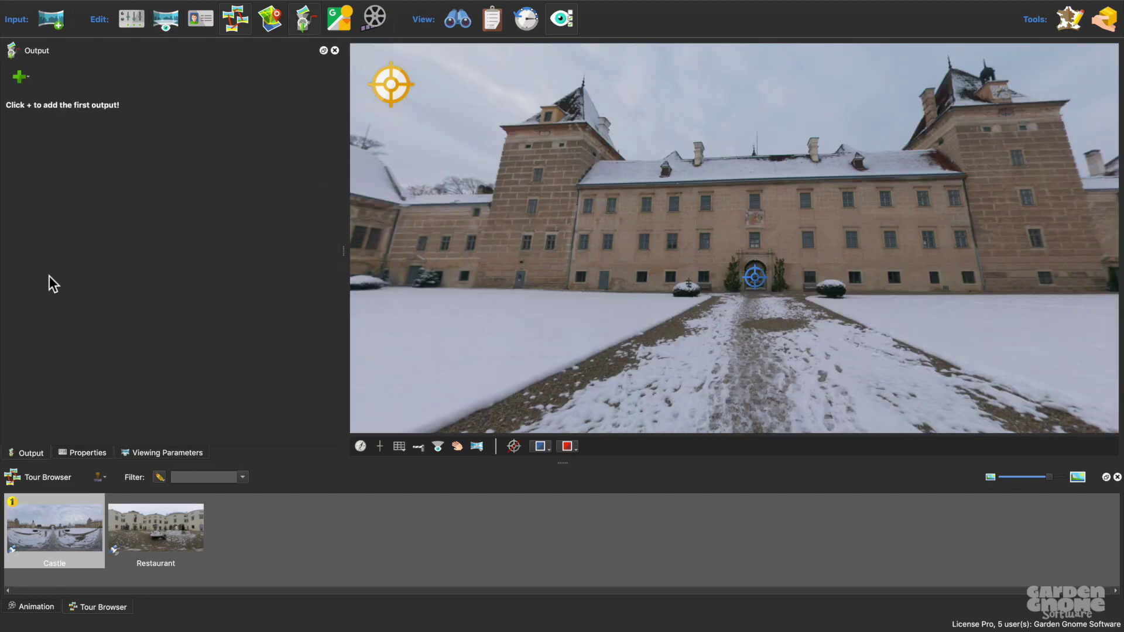
left_click(21, 75)
left_click(30, 90)
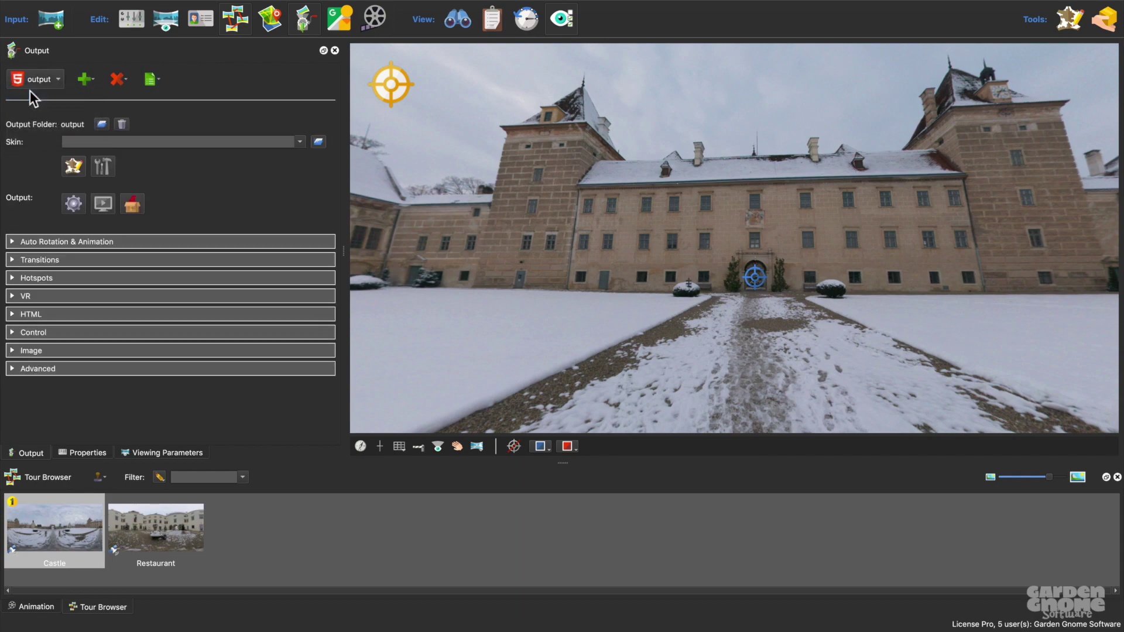
left_click(73, 204)
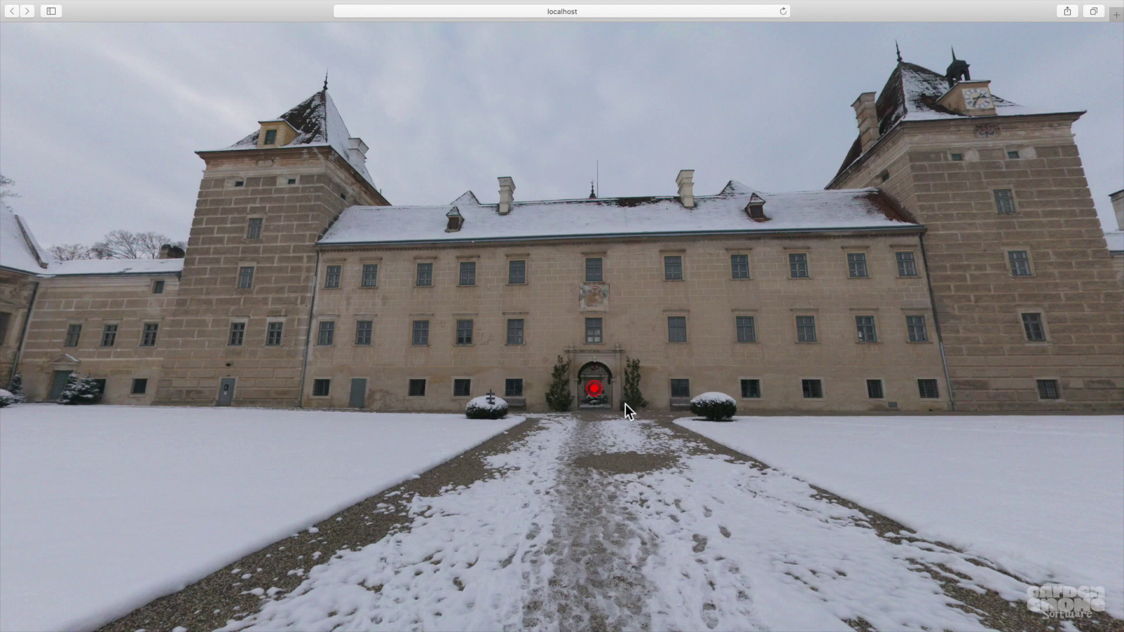
- In the Safari preview, follow the door hotspot to the restaurant courtyard and back to the castle front
left_click(595, 388)
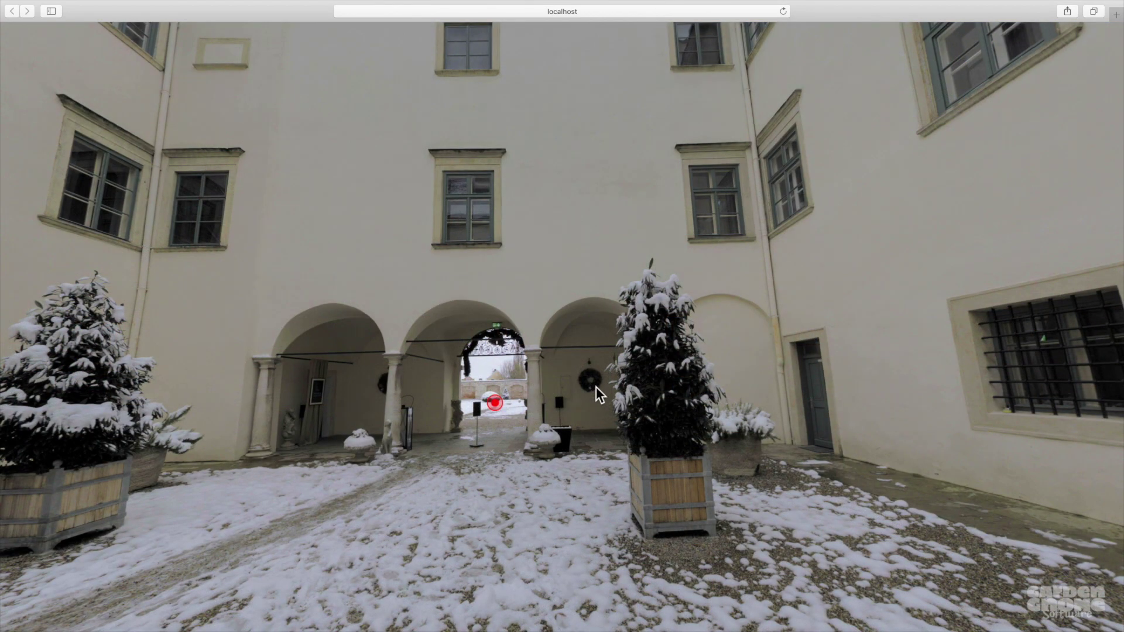
left_click(493, 403)
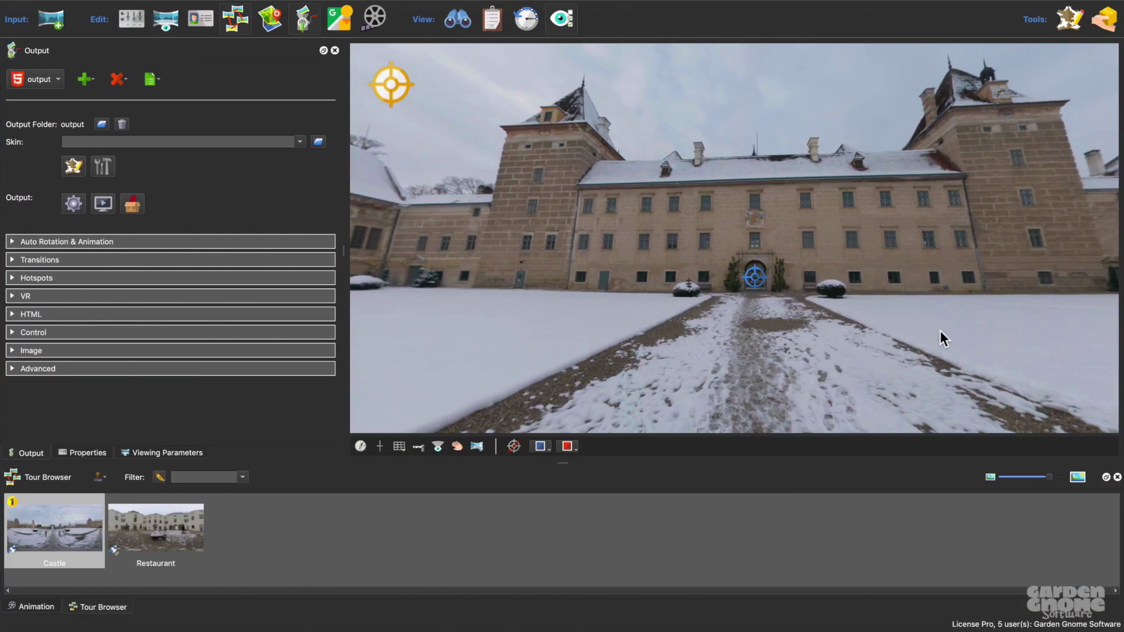
- Give the castle door hotspot the dish-2.svg custom image, then select the Restaurant archway hotspot
left_click(756, 277)
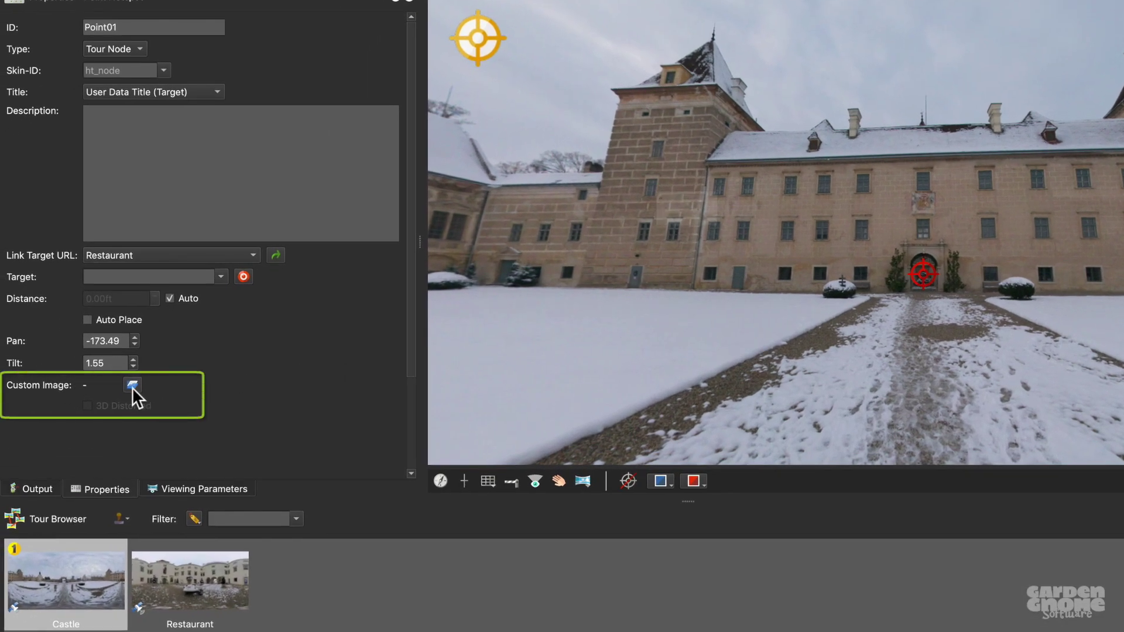
left_click(133, 385)
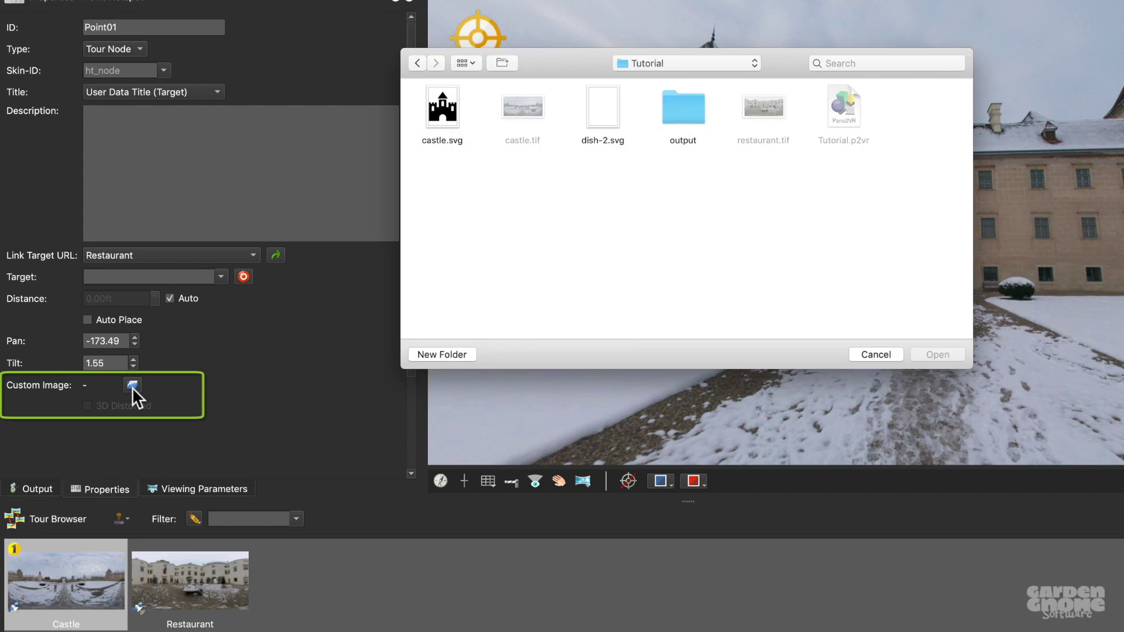
left_click(604, 115)
left_click(940, 349)
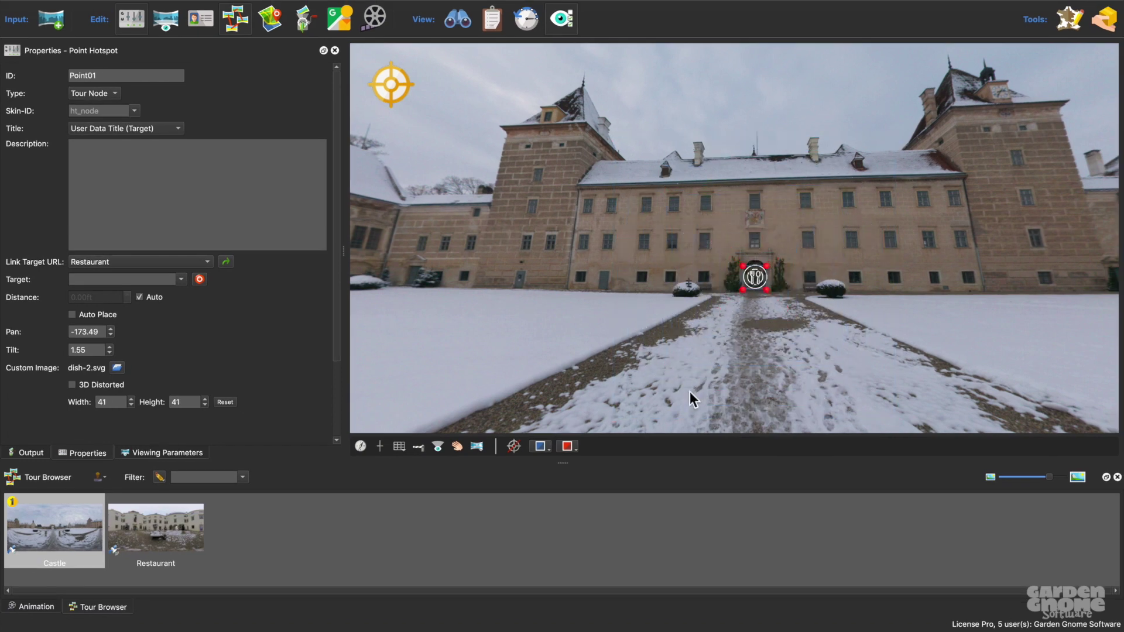
left_click(170, 533)
left_click(695, 290)
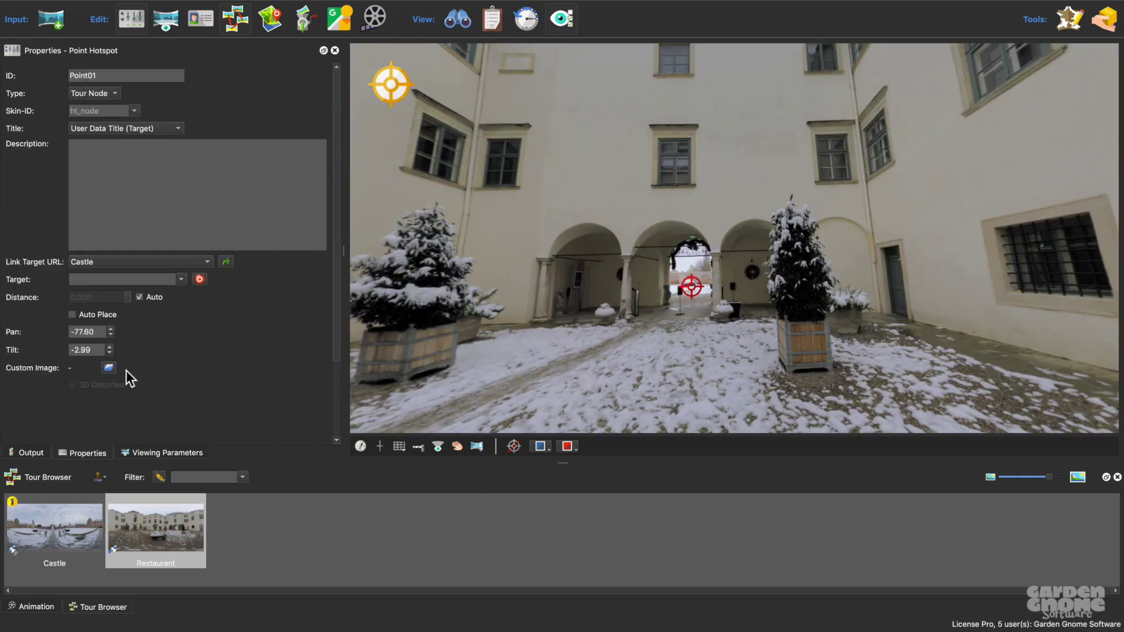
- Set the archway hotspot image to castle.svg, 3D Distorted, and shrink it to FoV 5.61
left_click(109, 368)
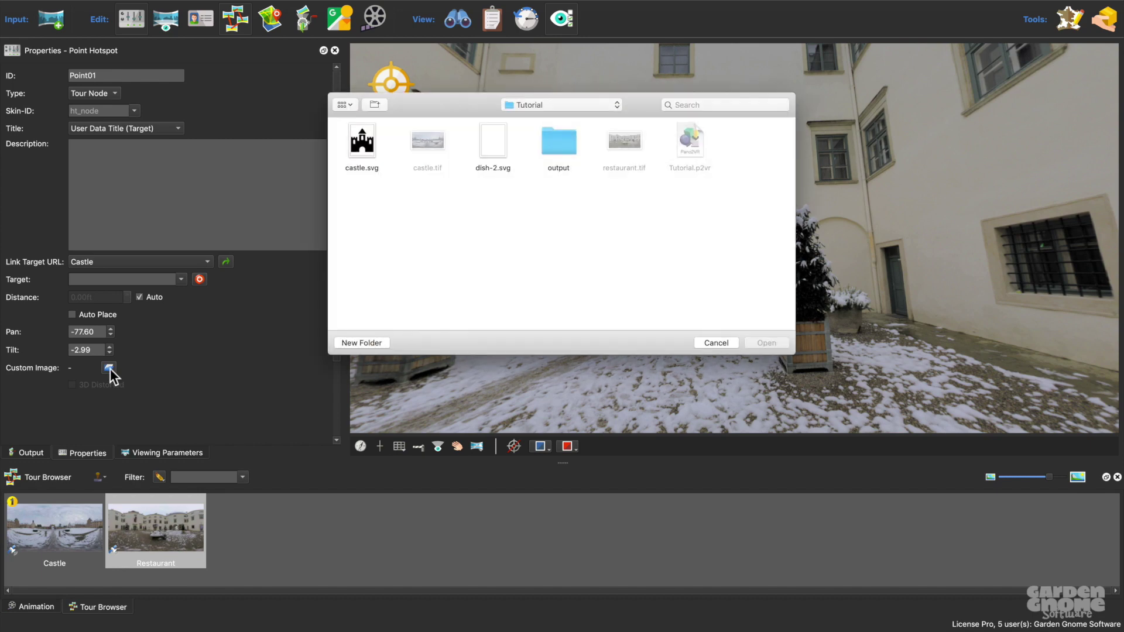
left_click(361, 144)
left_click(776, 344)
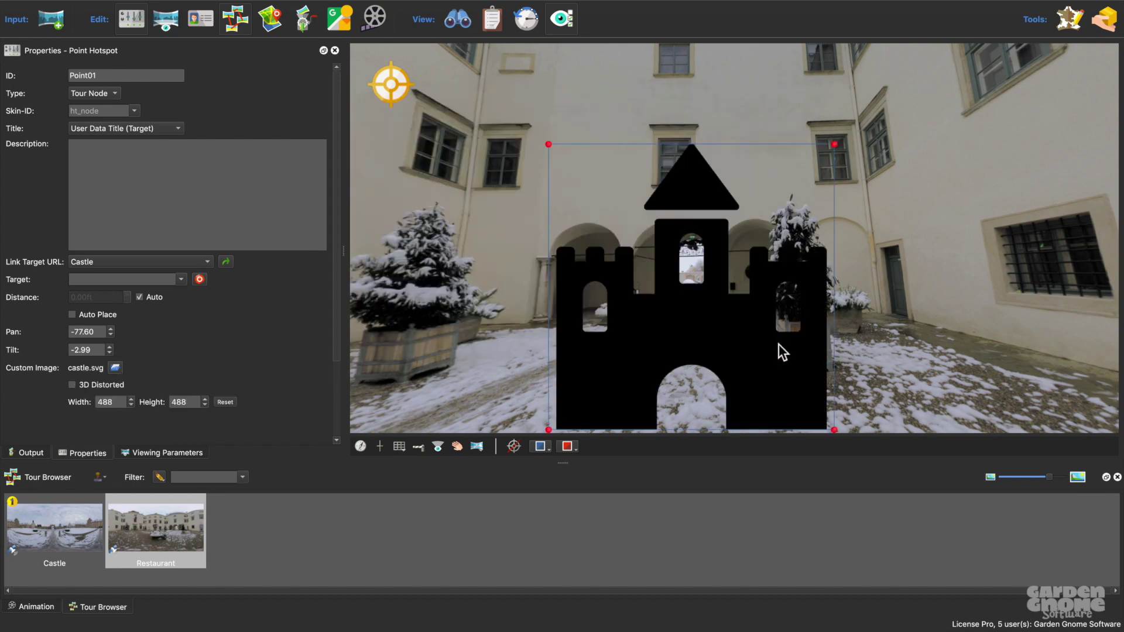
left_click(72, 385)
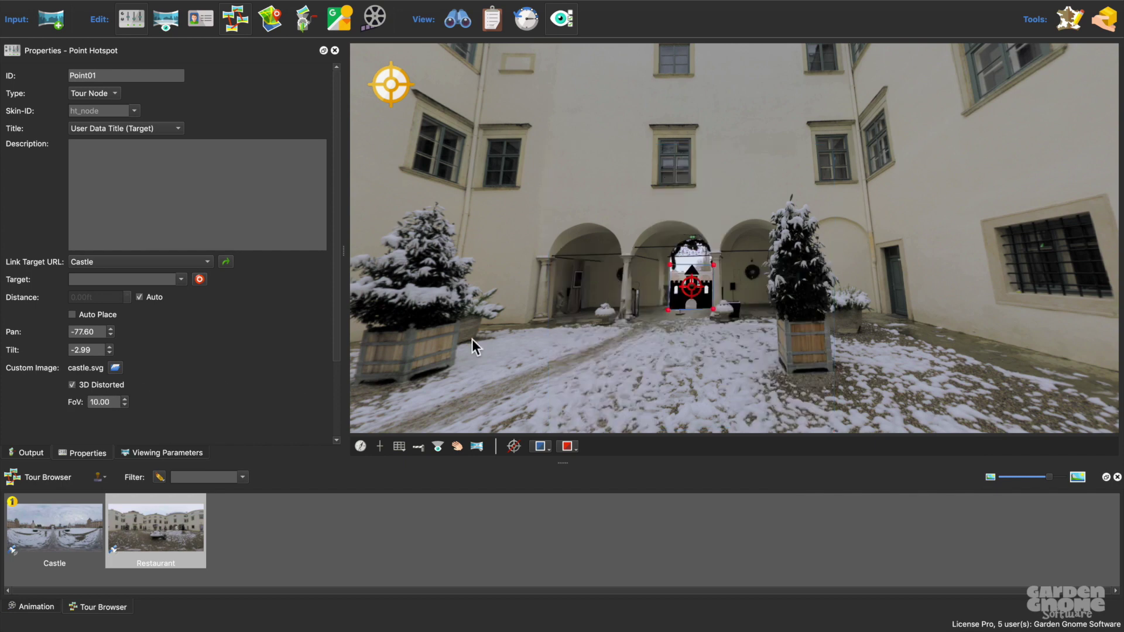
left_click_drag(714, 264, 695, 292)
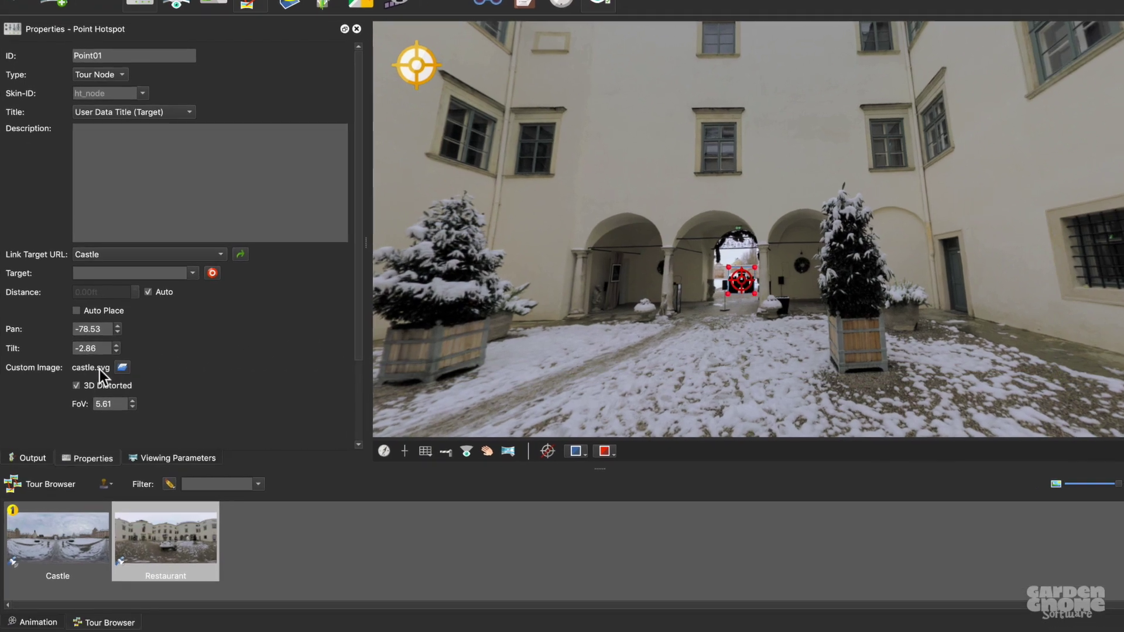
- Turn off the castle hotspot's automatic distance and set it to a fixed 5.00ft
left_click(115, 367)
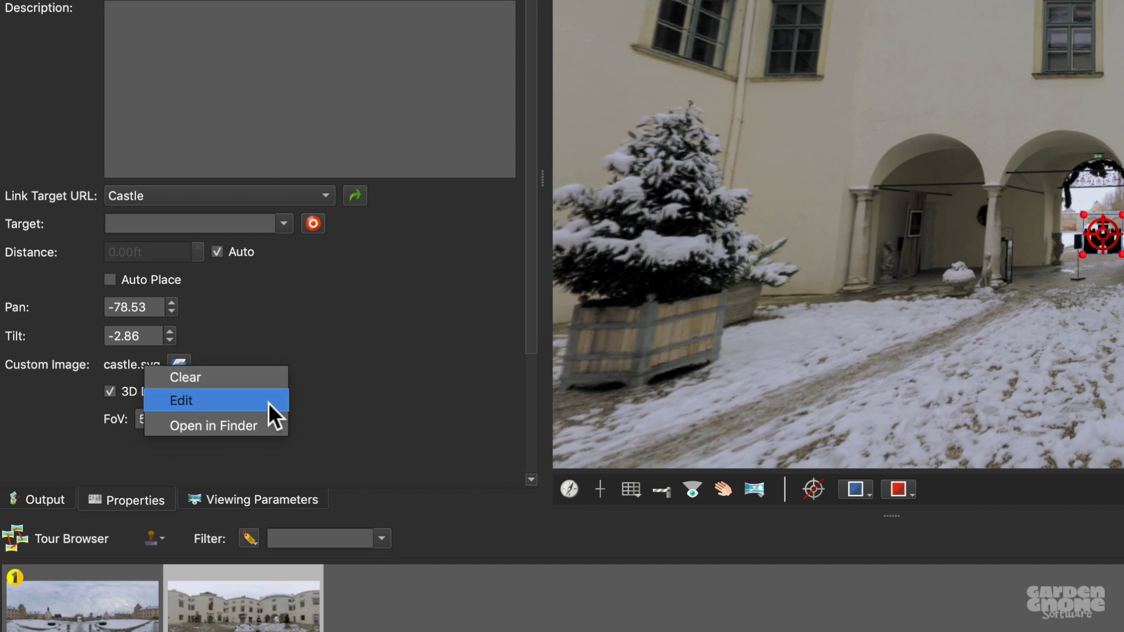
left_click(360, 377)
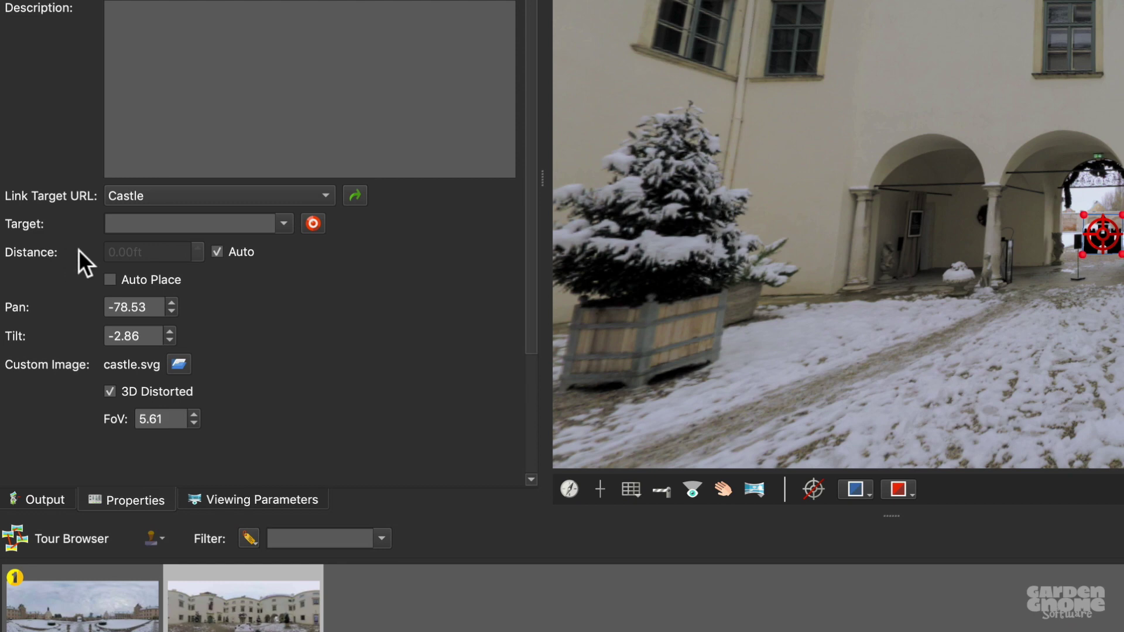
left_click(226, 252)
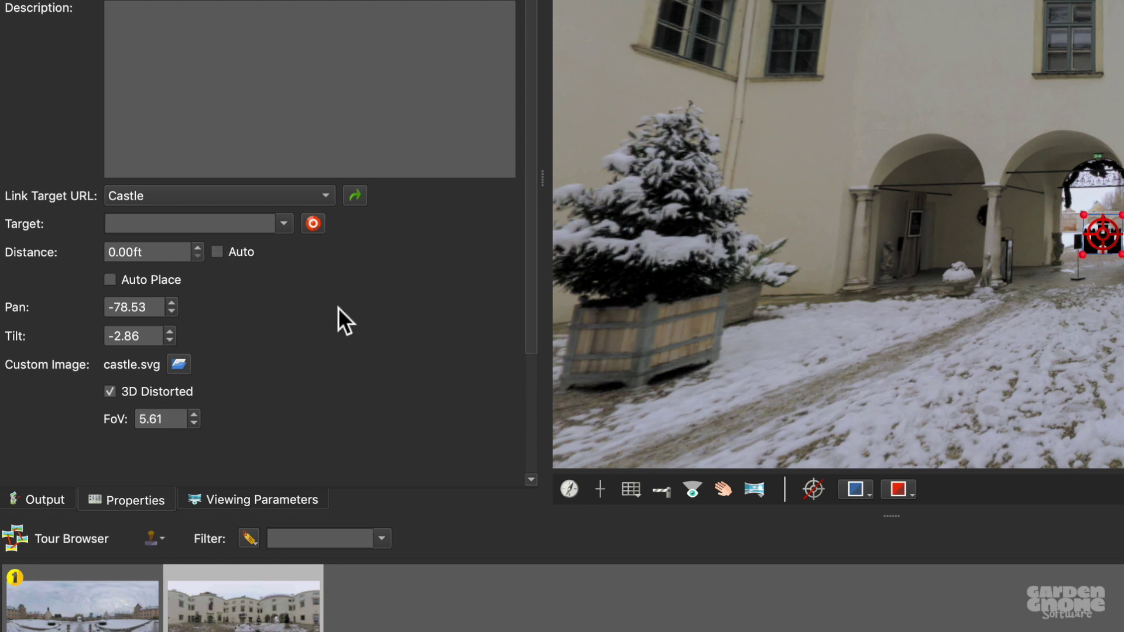
left_click_drag(113, 253, 75, 253)
type("5")
key("Return")
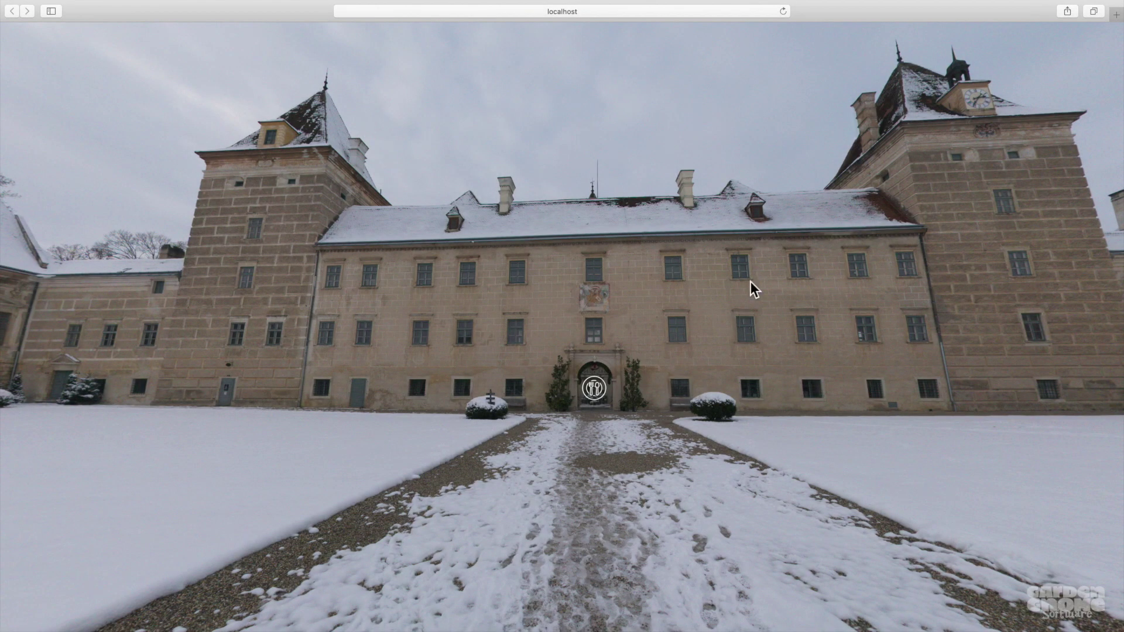
- Follow the doorway hotspot into the courtyard, look around, then switch to the SYDNEY - Time Lapse YouTube page
left_click(595, 390)
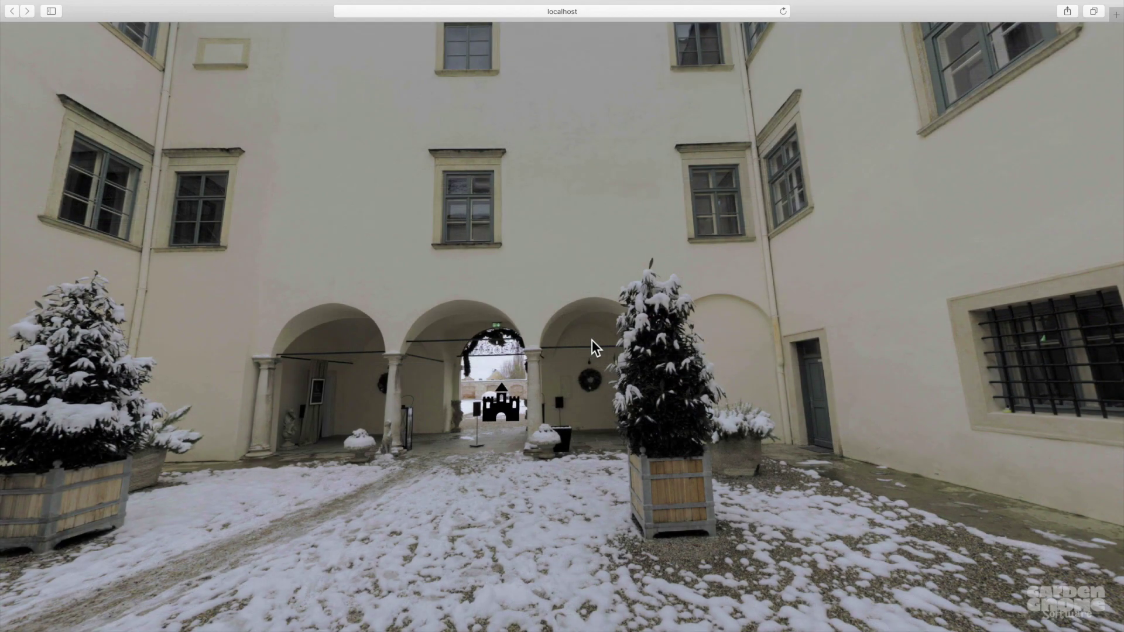
left_click_drag(579, 423, 844, 441)
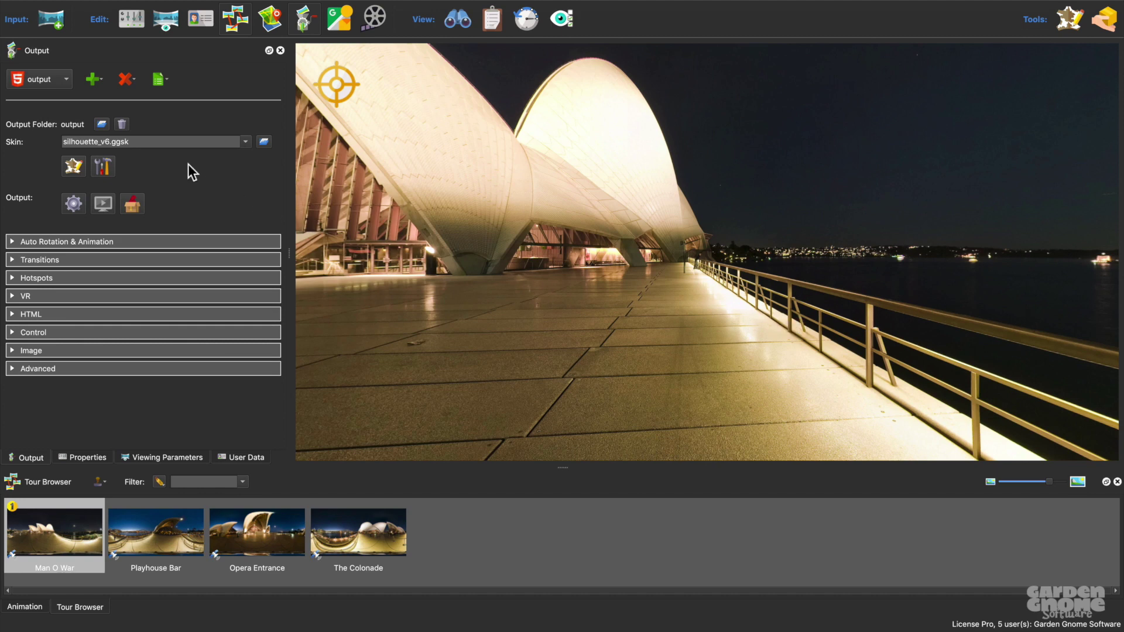
left_click(181, 142)
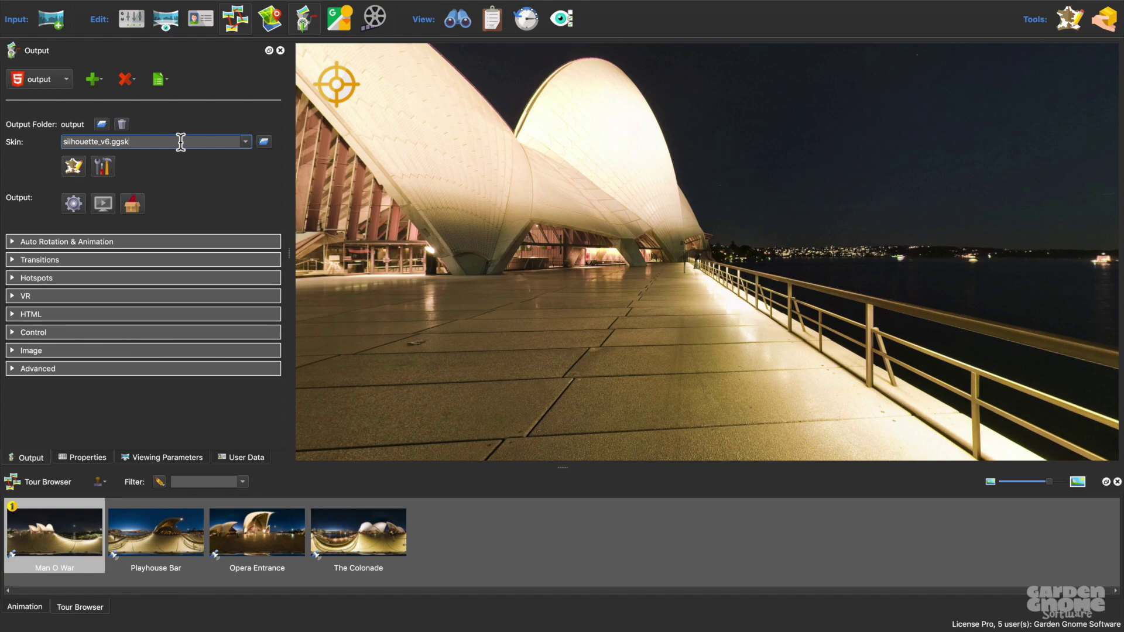
key("ctrl+Left")
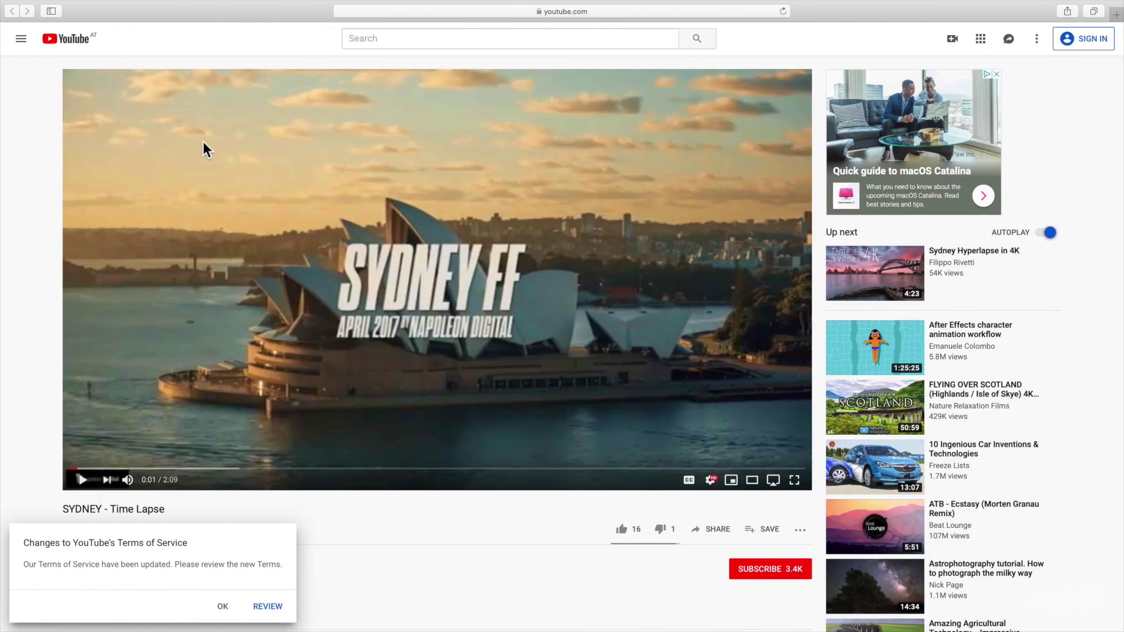
- Drag the SYDNEY - Time Lapse video link from Safari onto the Opera House panorama
left_click(557, 10)
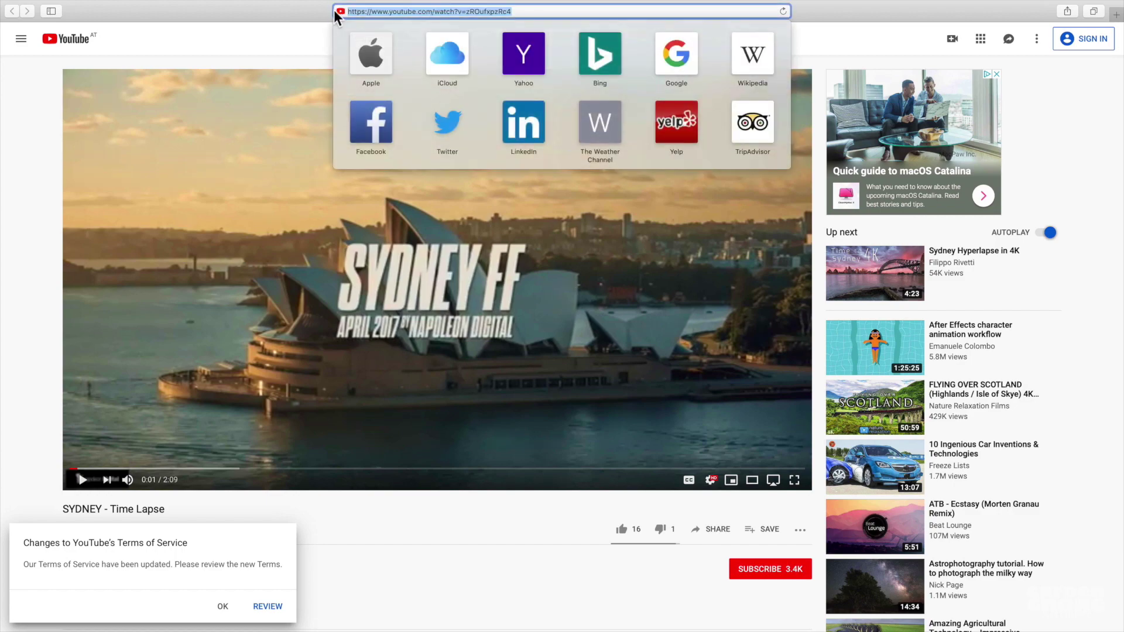
left_click_drag(391, 30, 616, 220)
key("ctrl+Right")
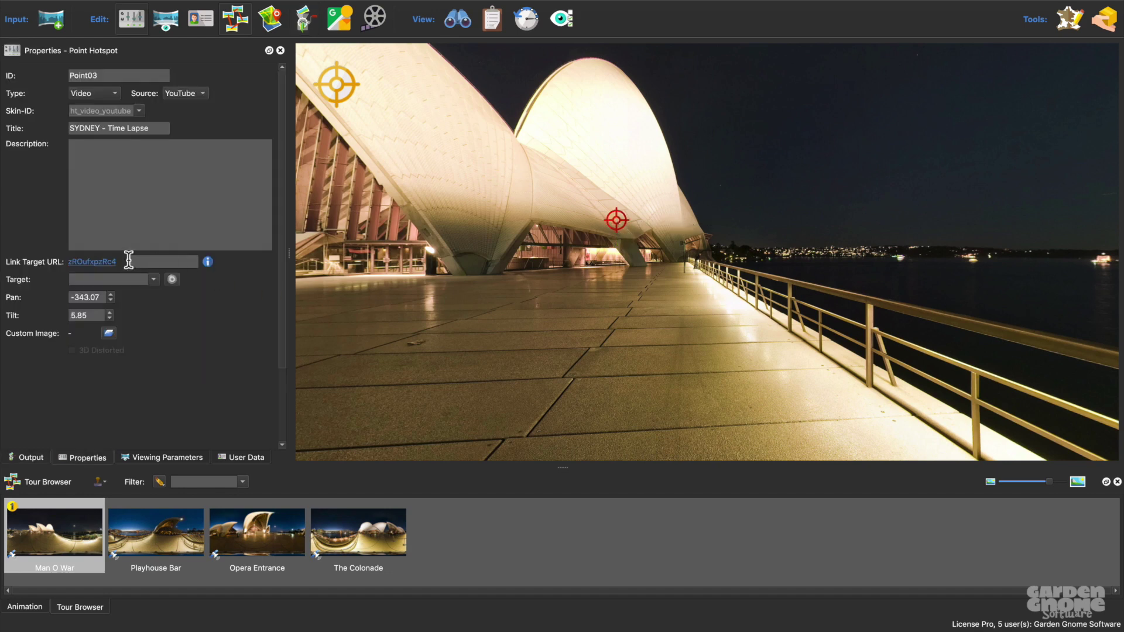
- Regenerate the browser preview and play the SYDNEY - Time Lapse video from its hotspot
left_click(23, 457)
left_click(69, 199)
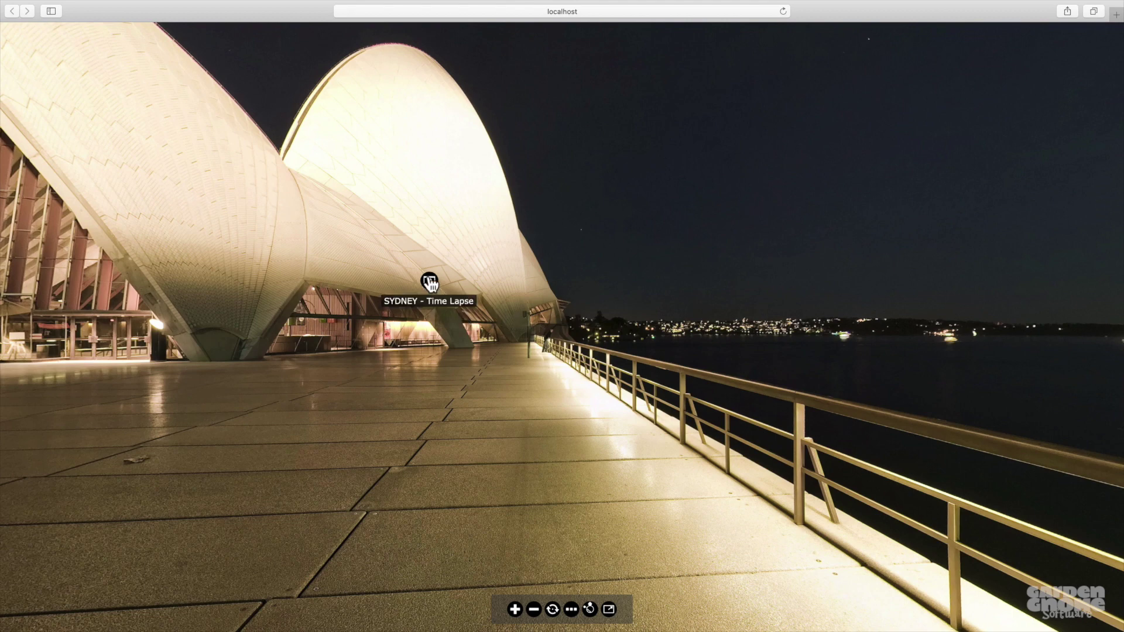
left_click(429, 282)
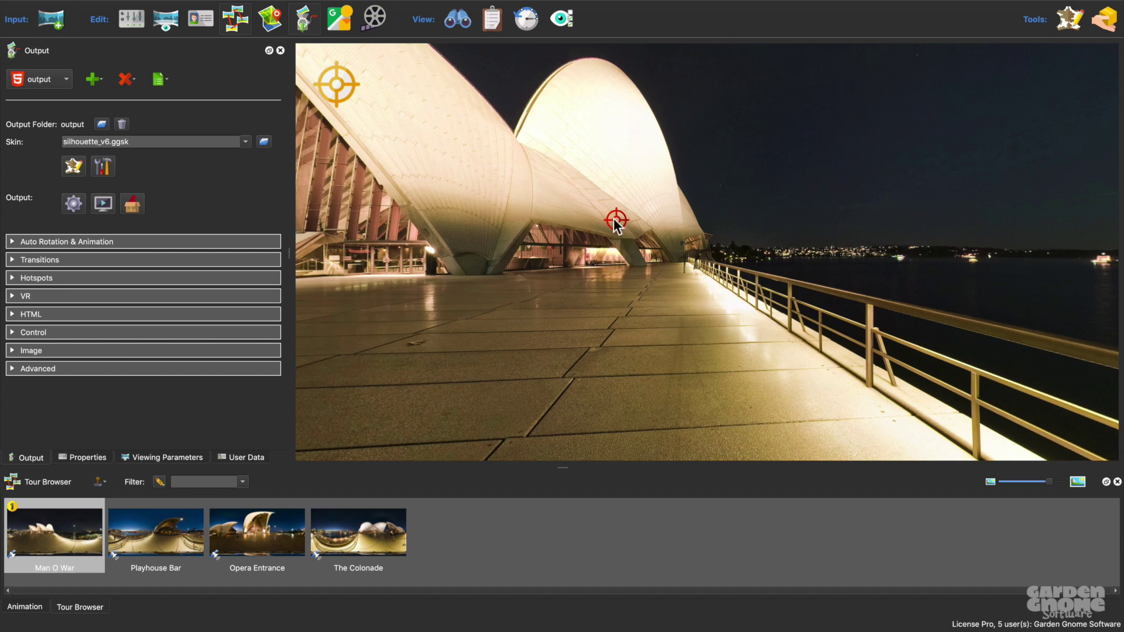
- Give the video hotspot the media/youtube.svg image and shrink it to a small icon
left_click(615, 222)
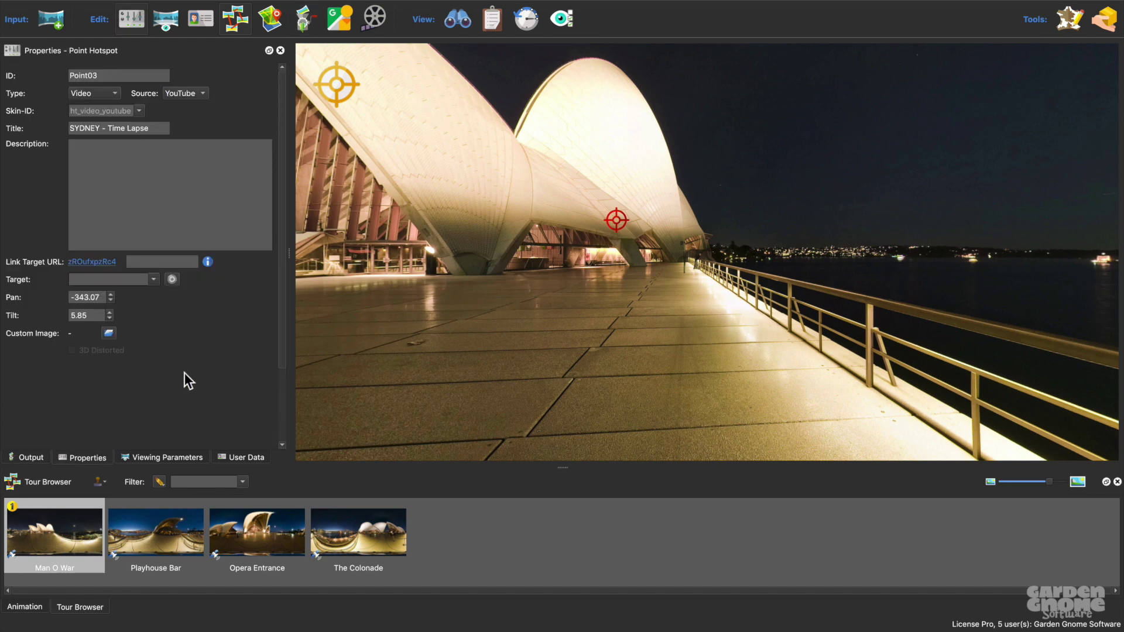
left_click(109, 333)
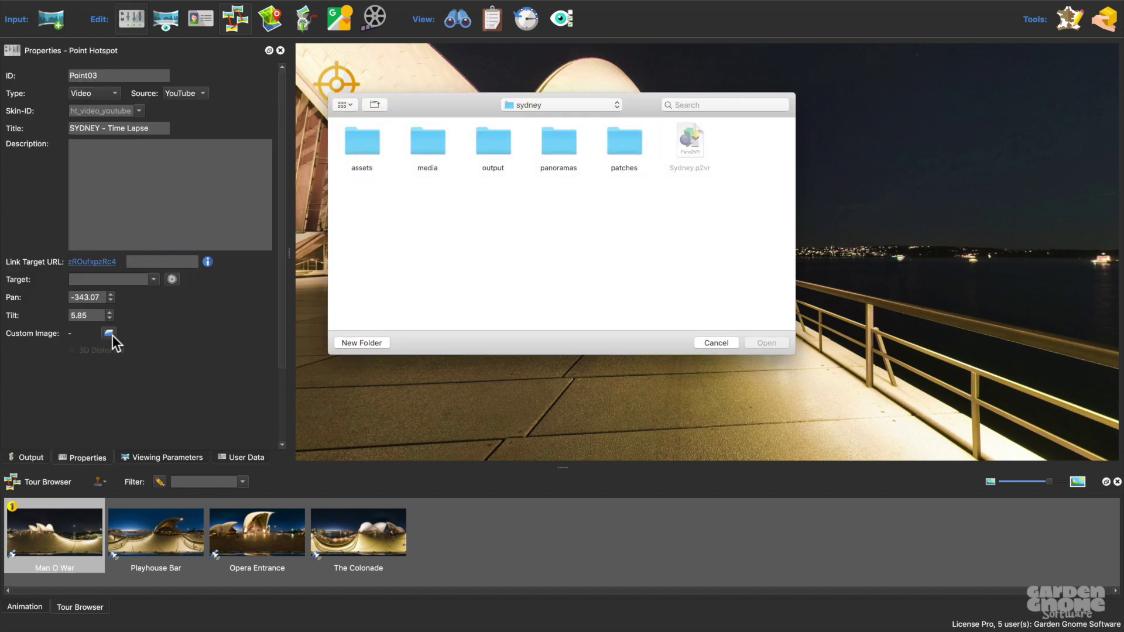
double_click(433, 157)
left_click(369, 145)
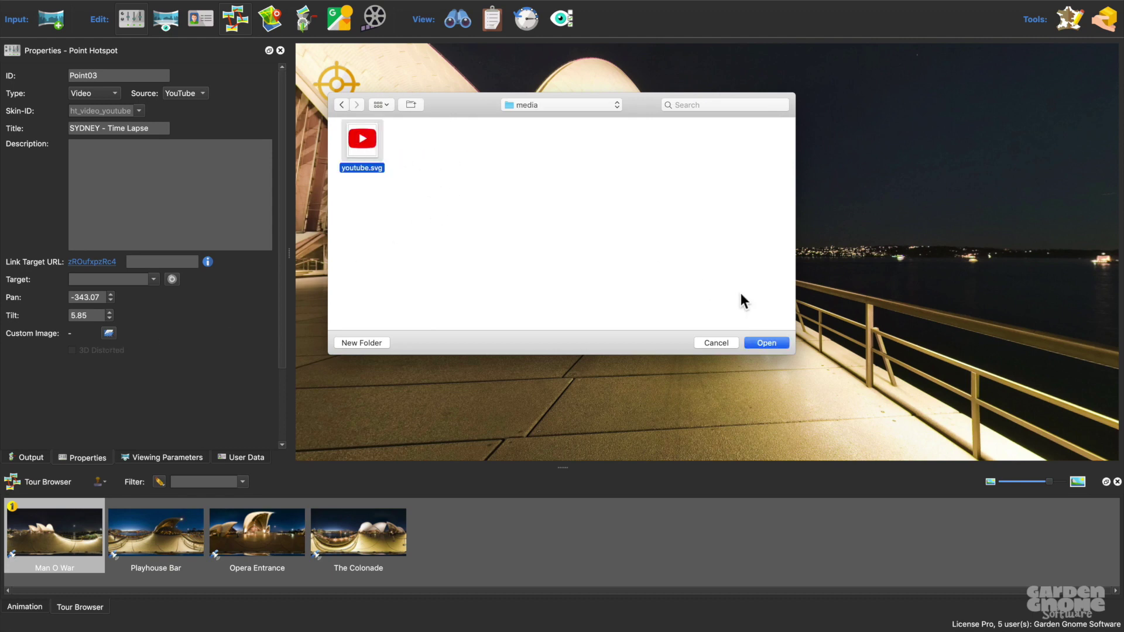
left_click(767, 343)
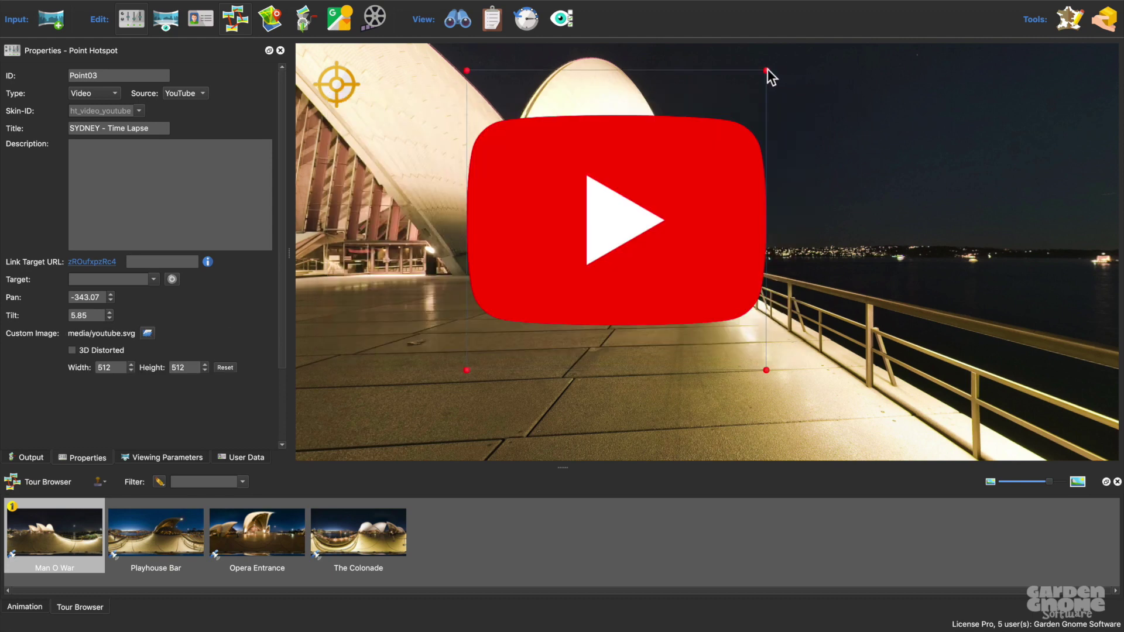
left_click_drag(768, 69, 627, 343)
- Preview the tour in Safari to check the red YouTube icon on the SYDNEY - Time Lapse hotspot
left_click(628, 343)
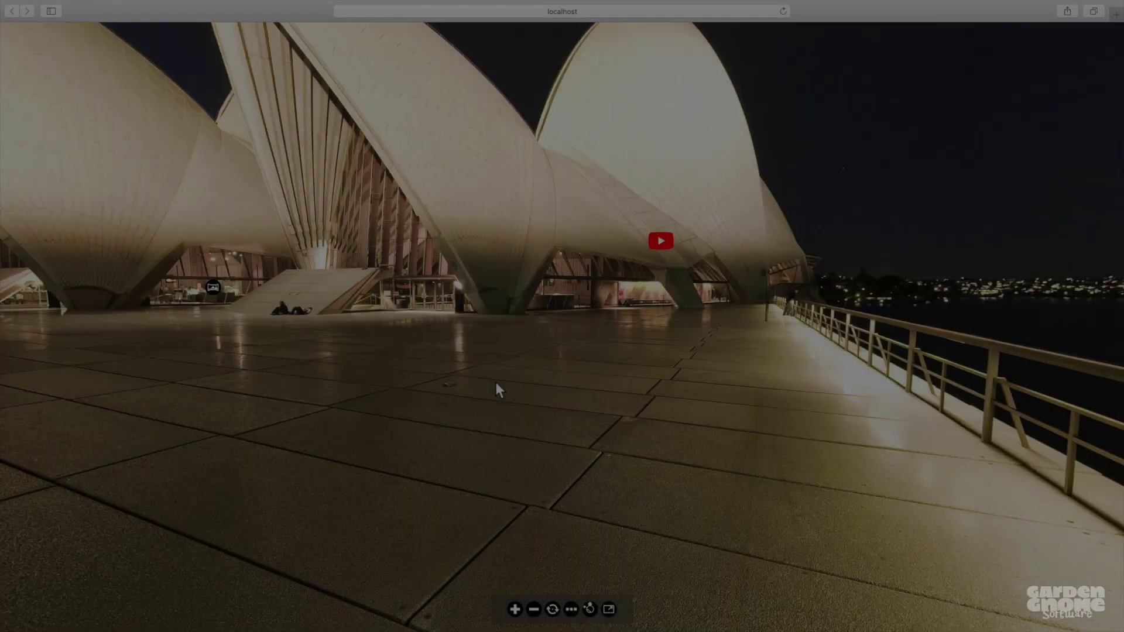